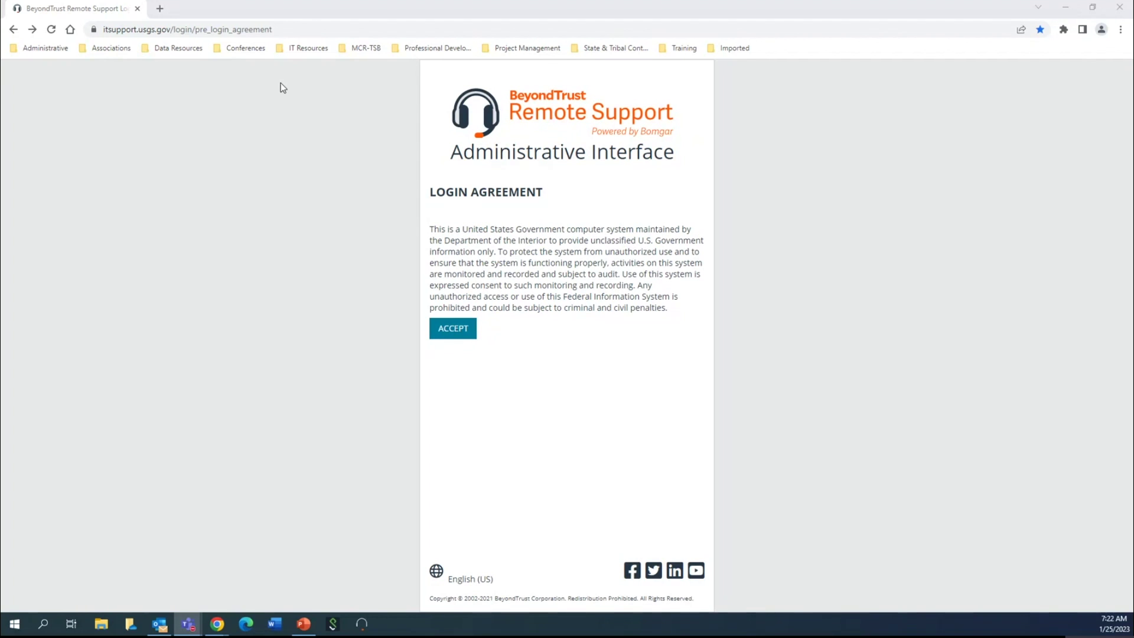
Review the government Login Agreement page and accept it
left_click(313, 29)
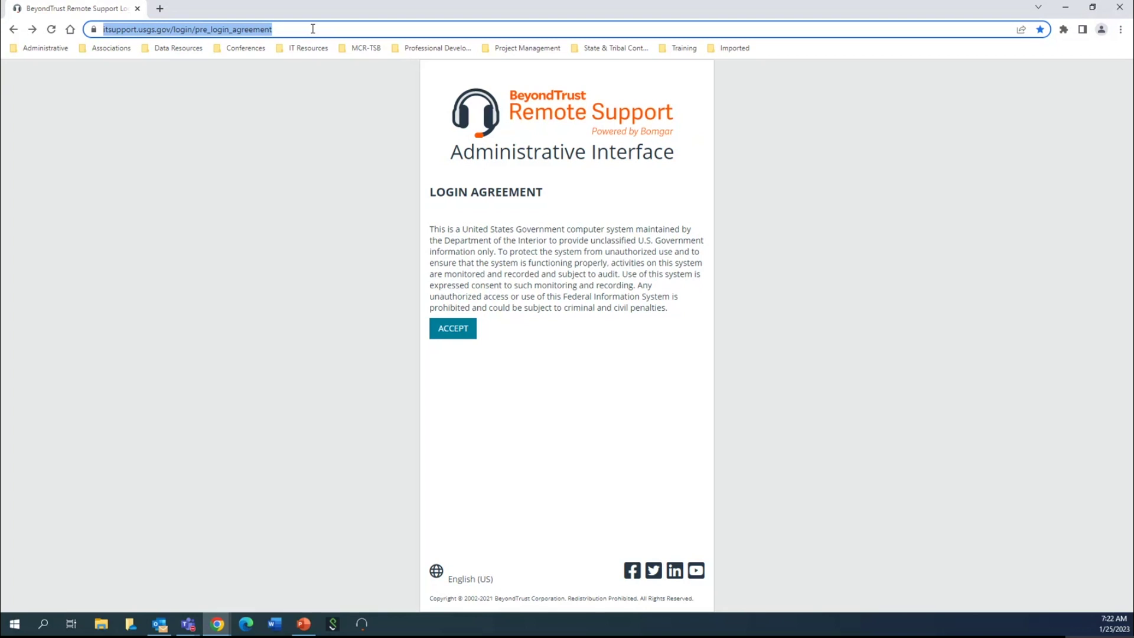
left_click(333, 98)
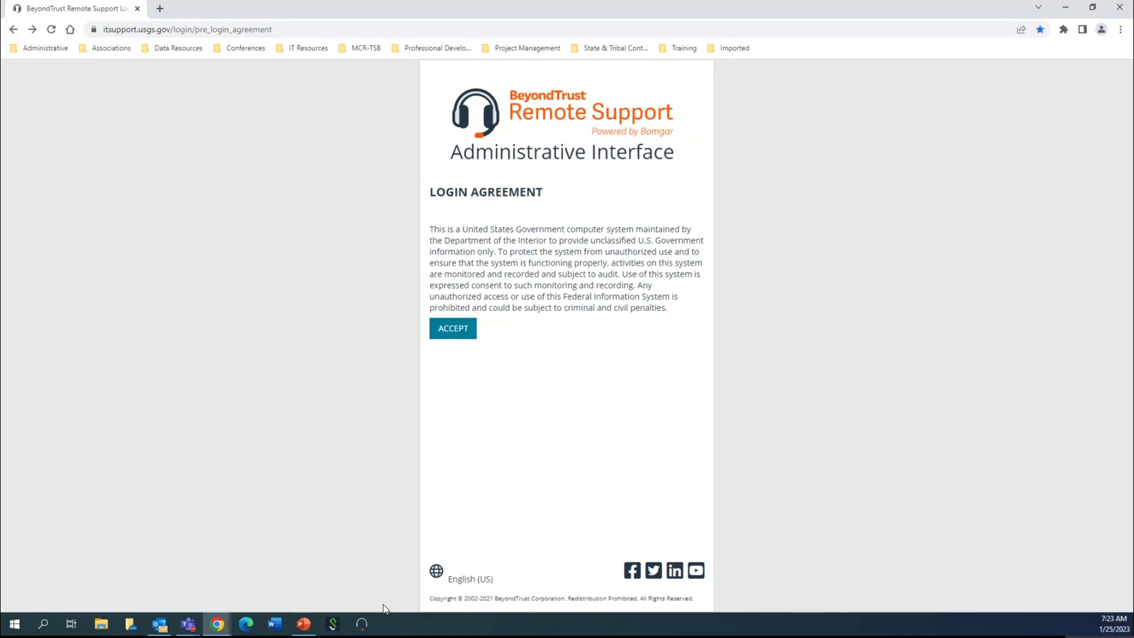
left_click(460, 334)
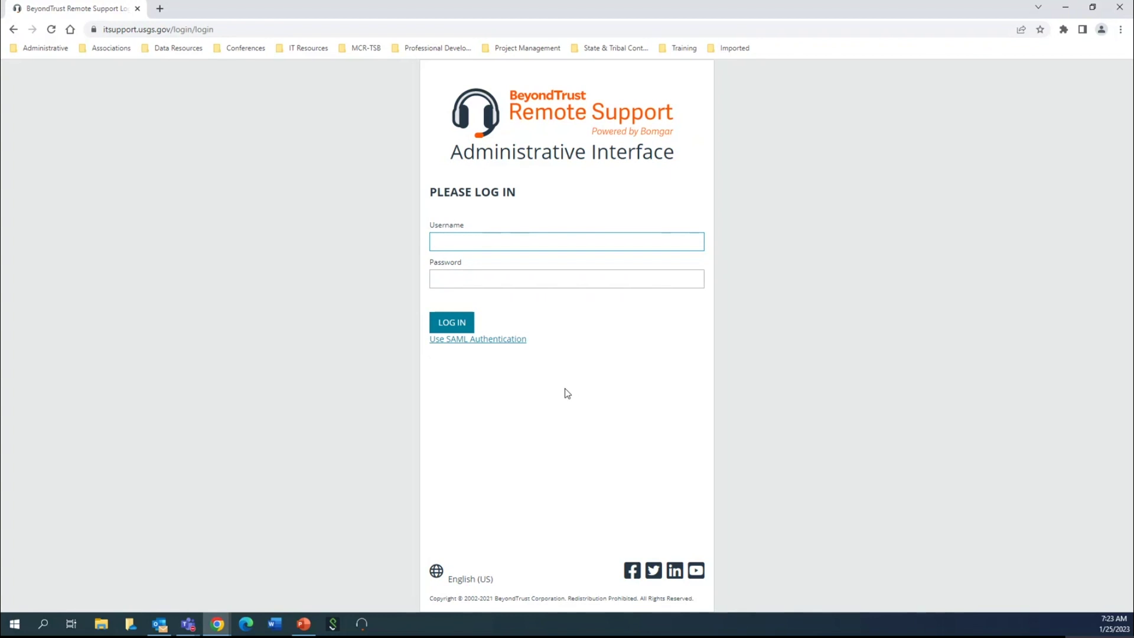
Log in with SAML Authentication, then open and close the account options menu
left_click(508, 342)
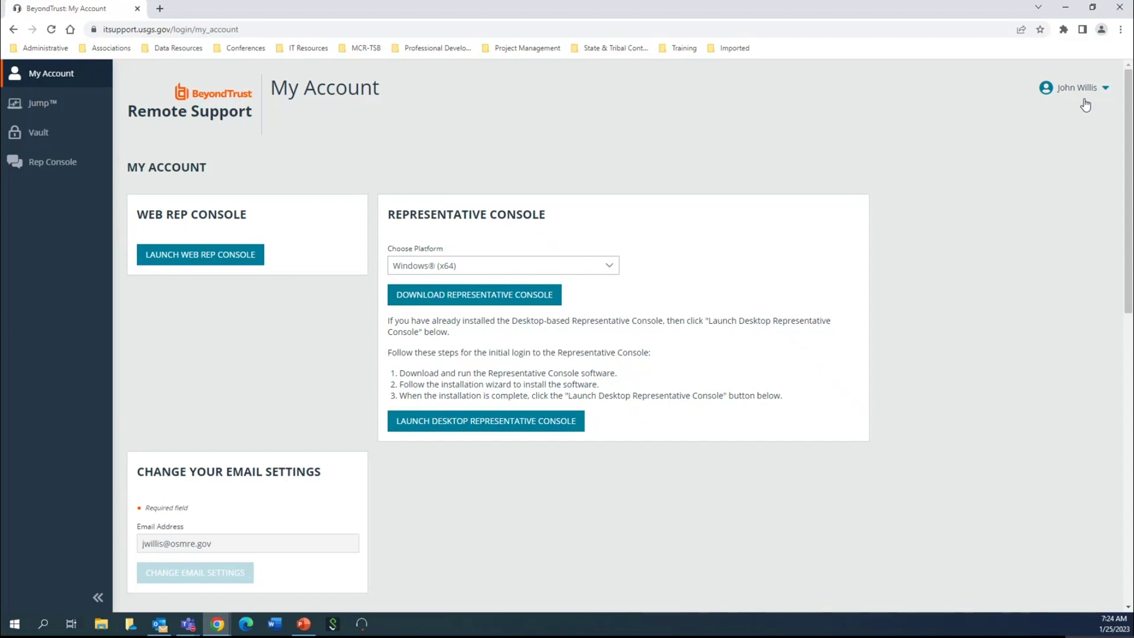
left_click(1104, 89)
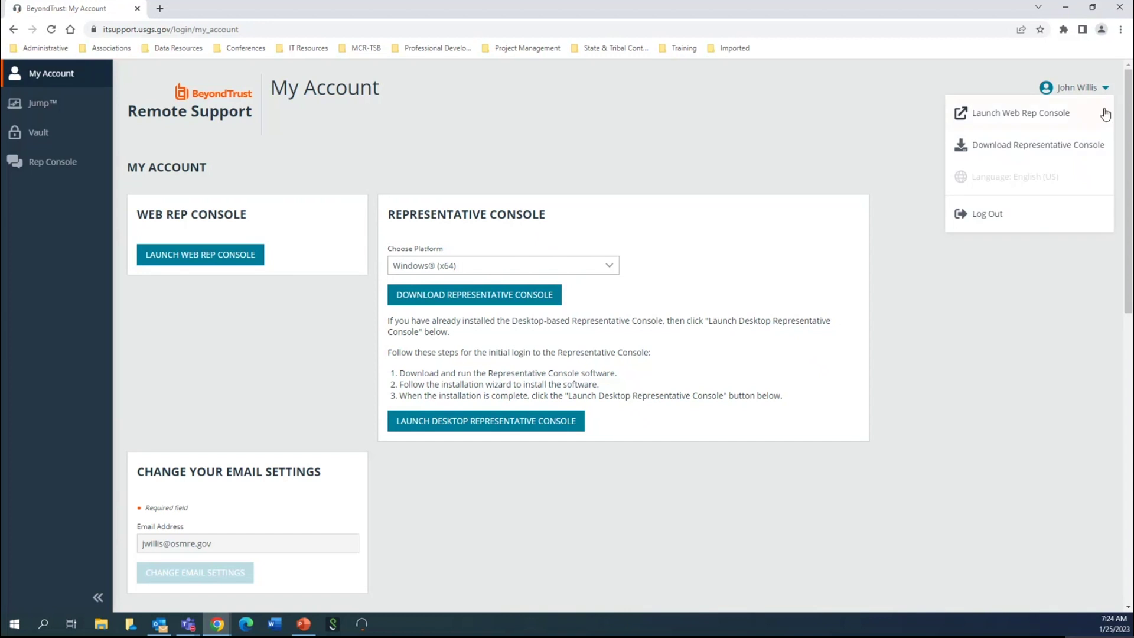
left_click(1085, 321)
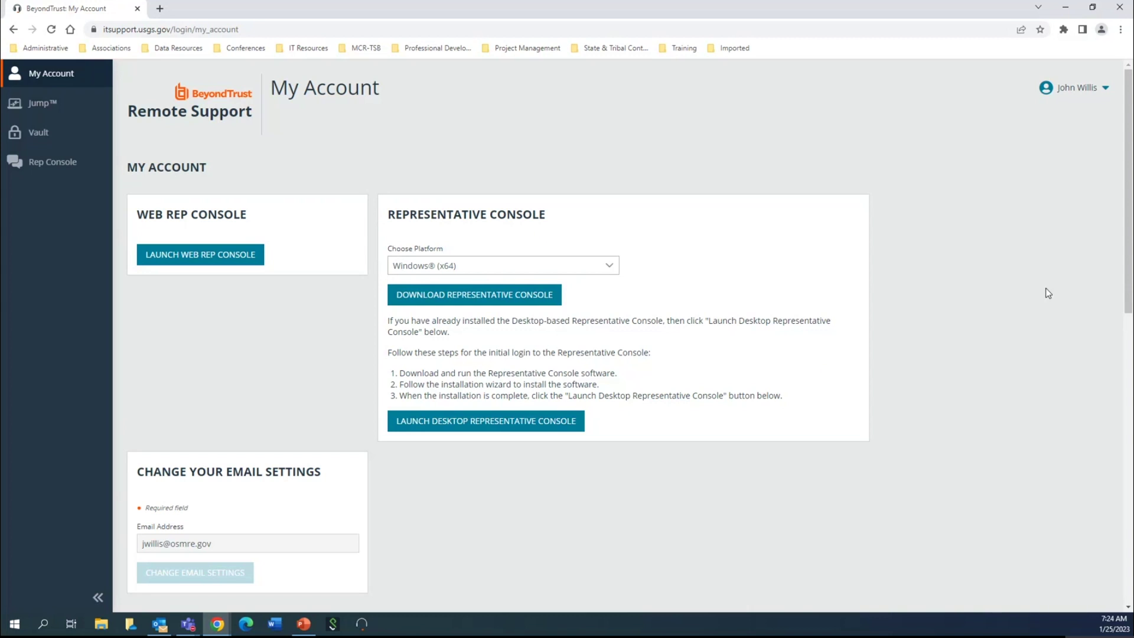
Open the Jump page in a new tab and view its Jump Clients list
right_click(66, 102)
left_click(90, 111)
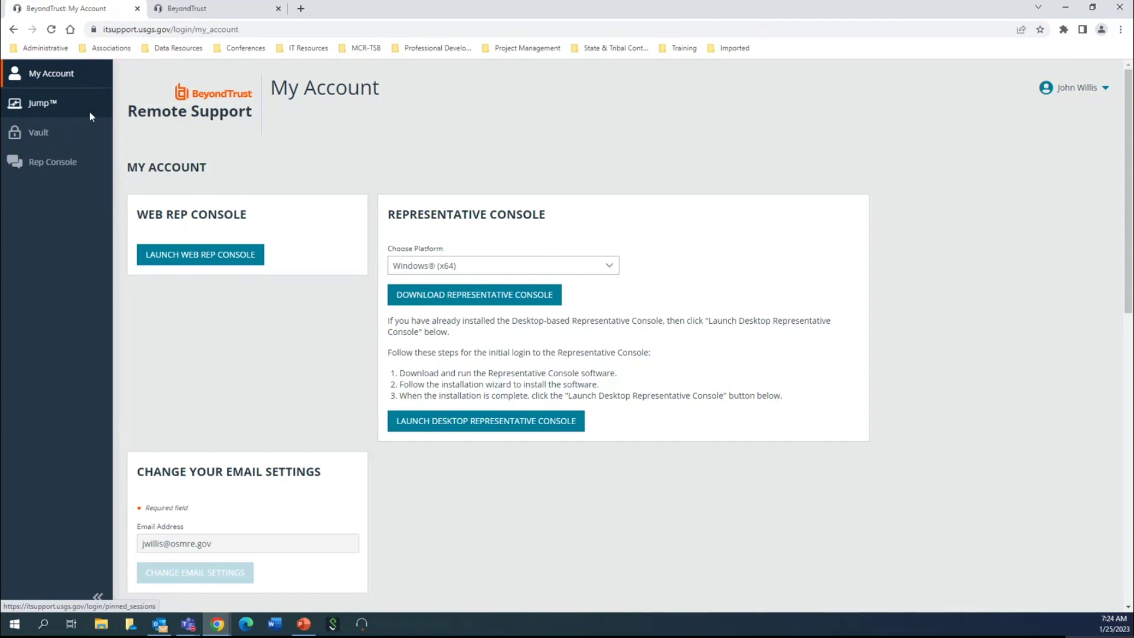
left_click(179, 11)
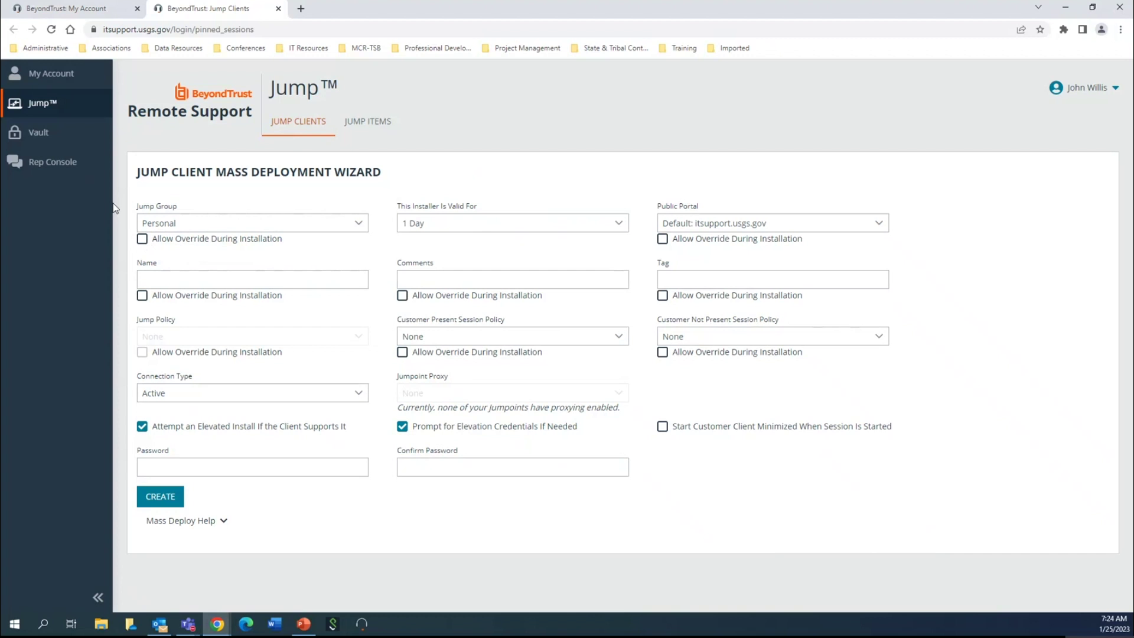
right_click(79, 163)
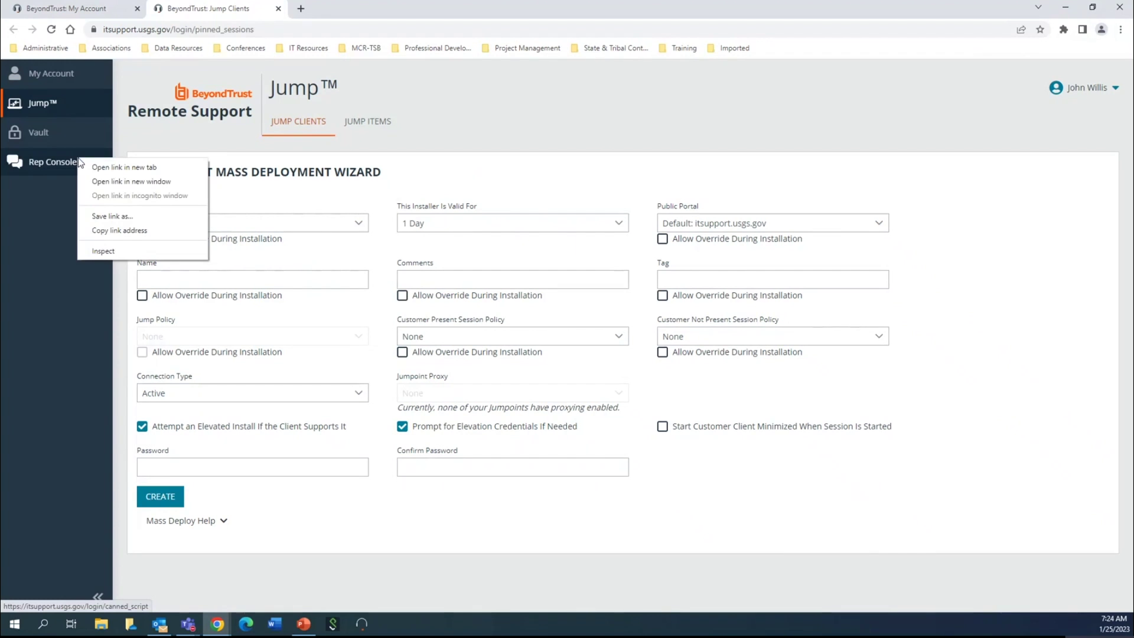
Open Rep Console's Canned Scripts page in a new tab, then return to My Account
left_click(109, 164)
left_click(326, 9)
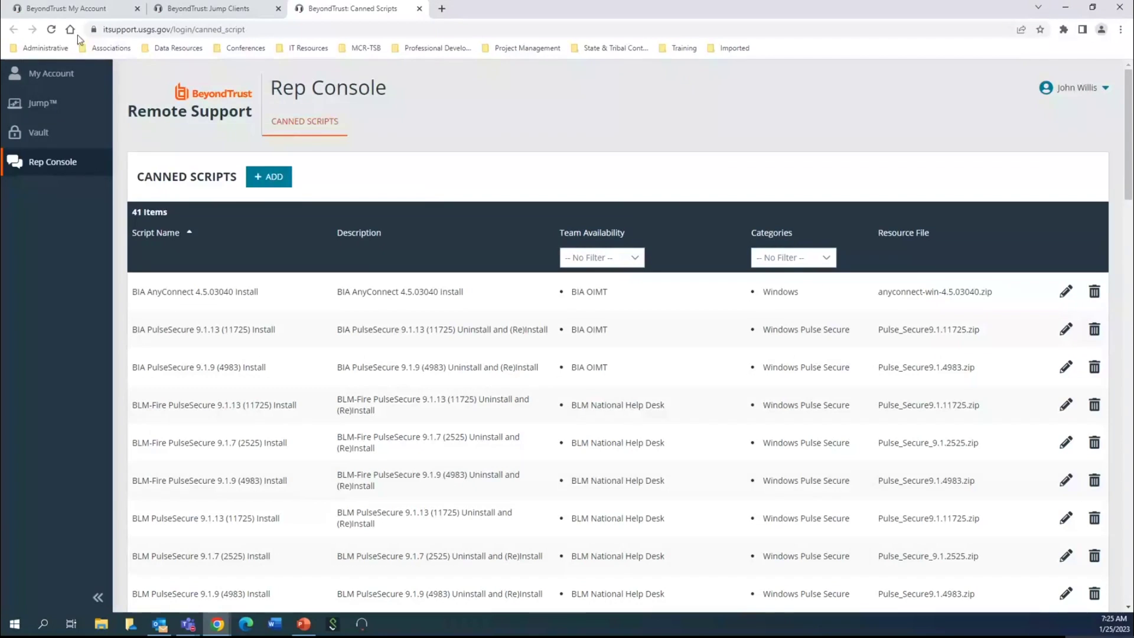
left_click(68, 9)
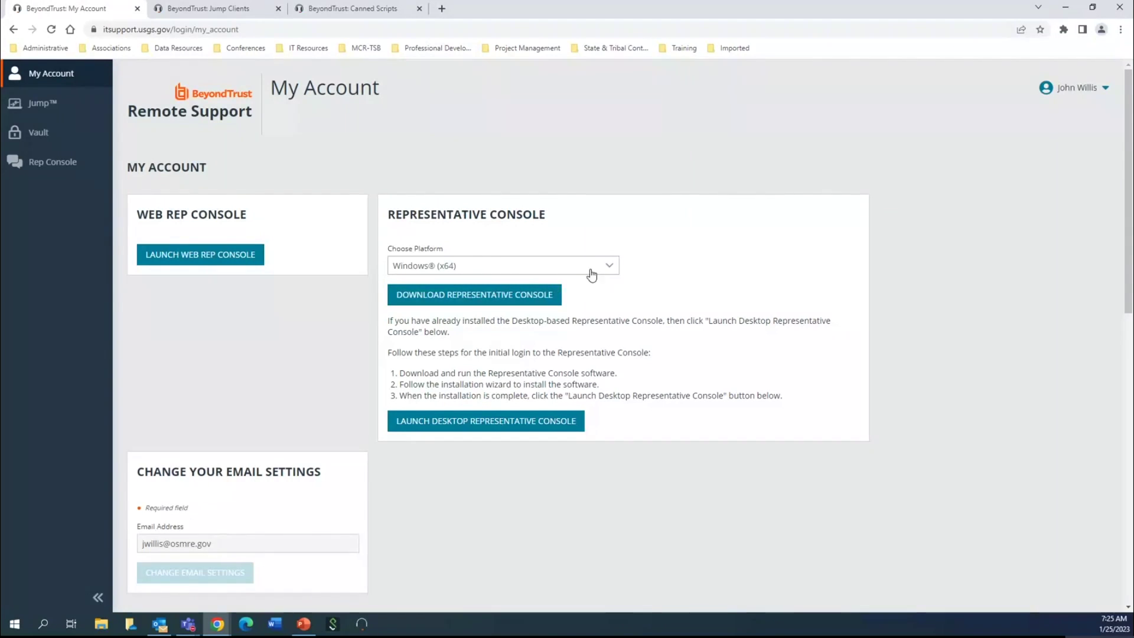
Show the console platform choices, then list Virtual Smart Card installer options under Driver Downloads
left_click(610, 269)
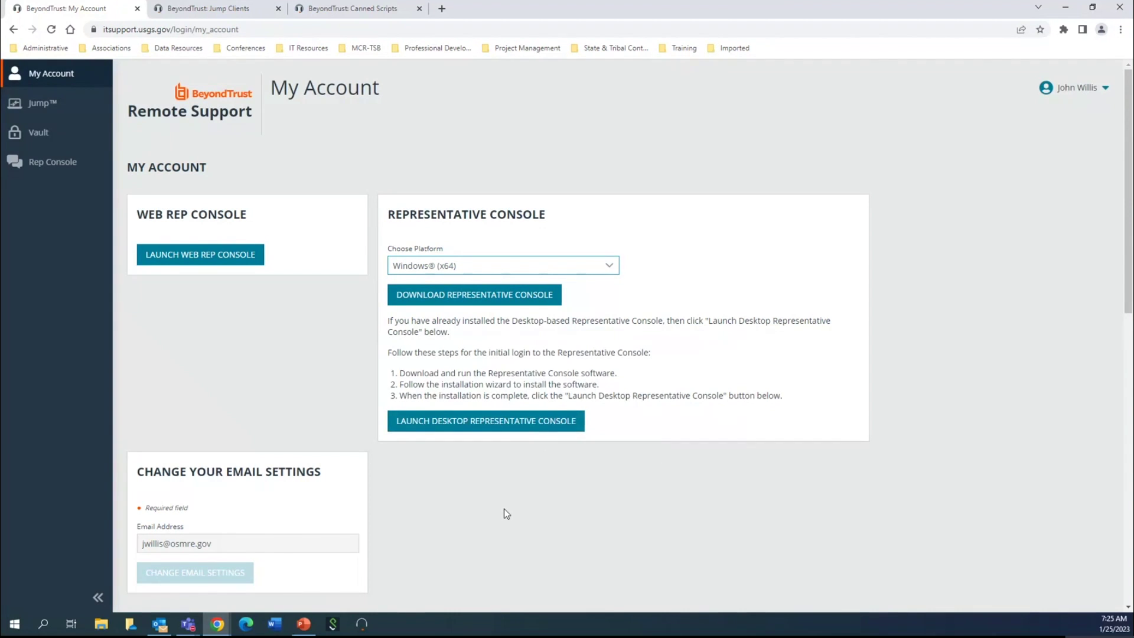
scroll(503, 508, "down", 2)
scroll(507, 500, "down", 4)
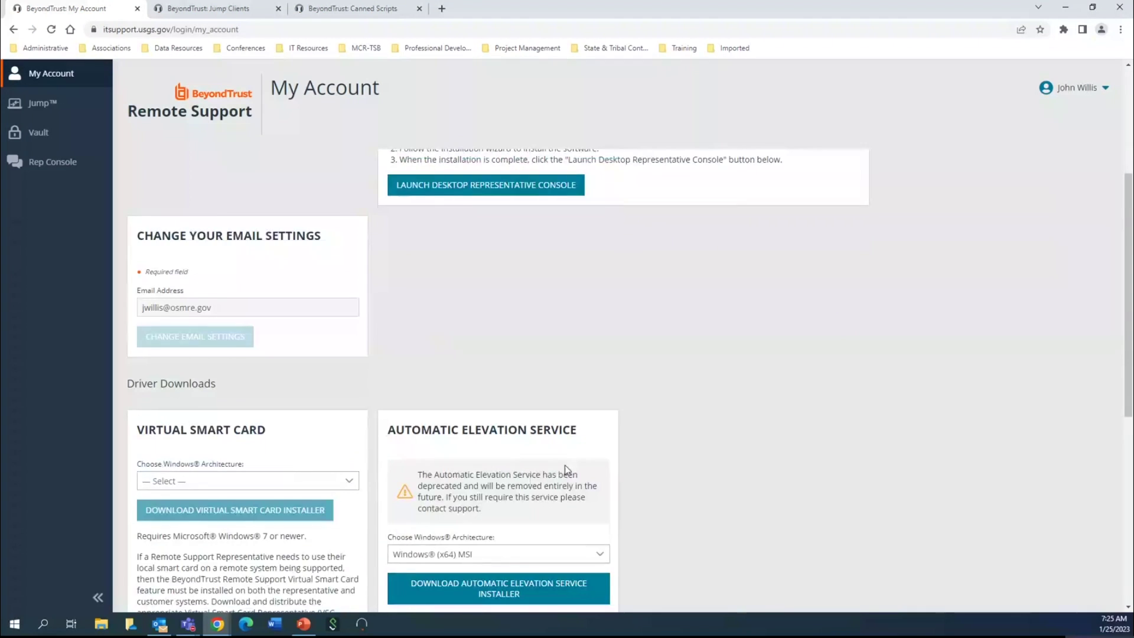
scroll(685, 478, "down", 1)
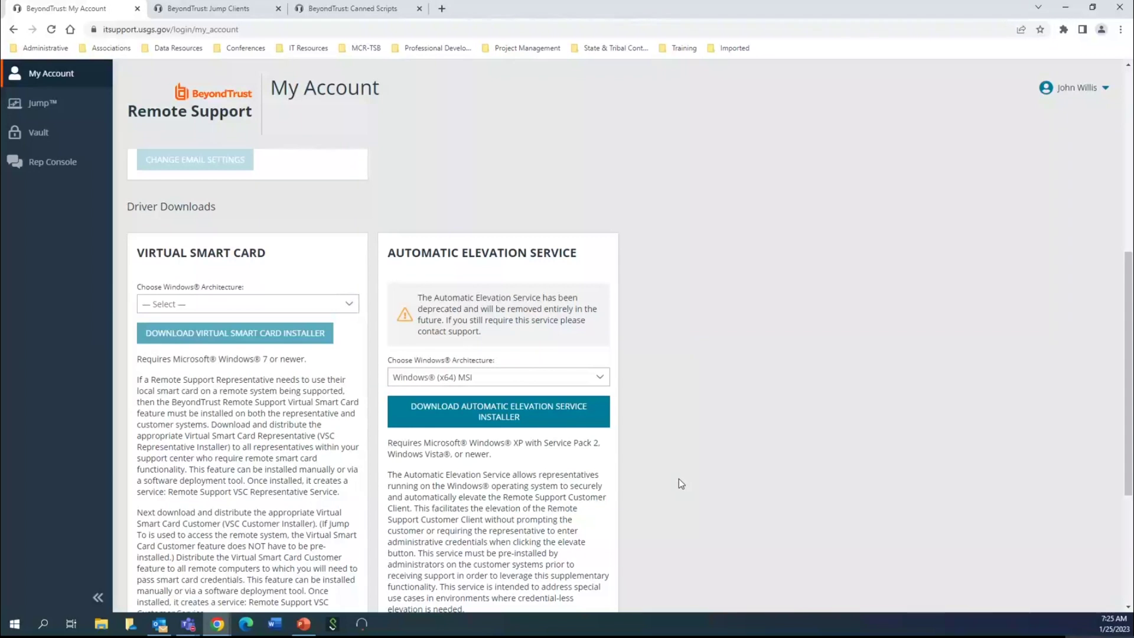
scroll(679, 478, "down", 1)
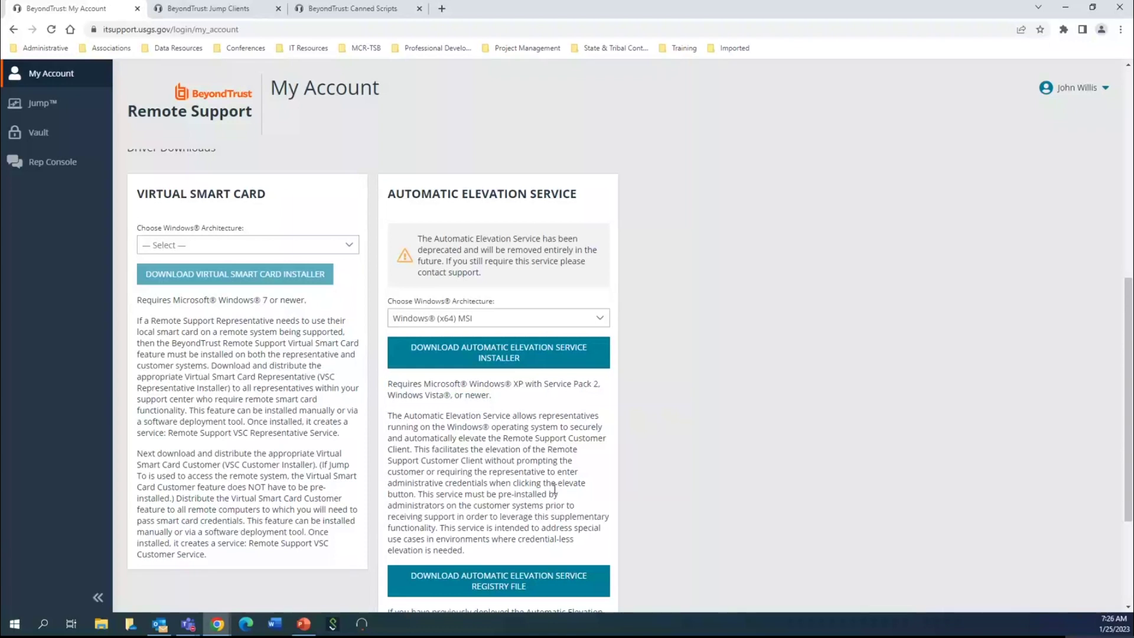
left_click(353, 250)
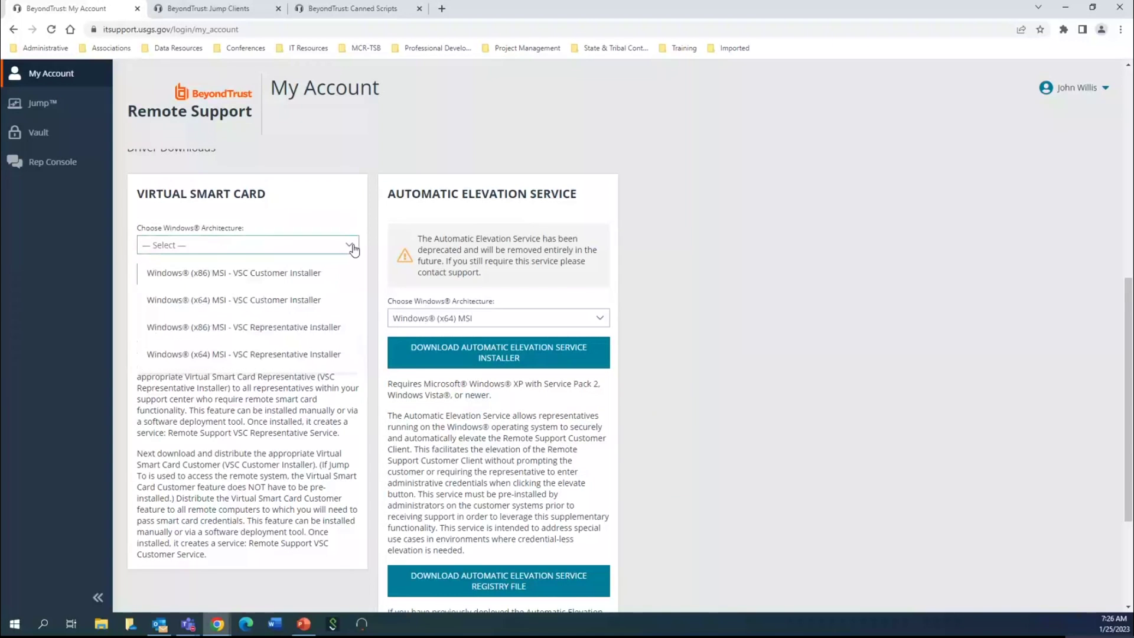
Download the Windows (x64) MSI VSC Representative Installer as a Virtual Smart Card installer
left_click(343, 360)
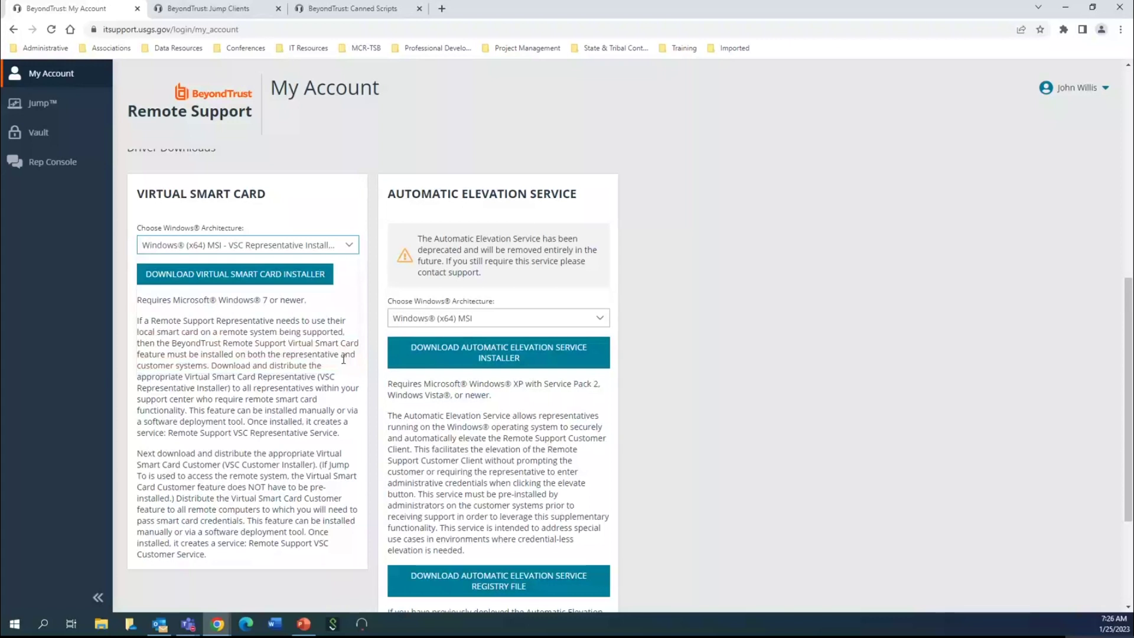
left_click(262, 276)
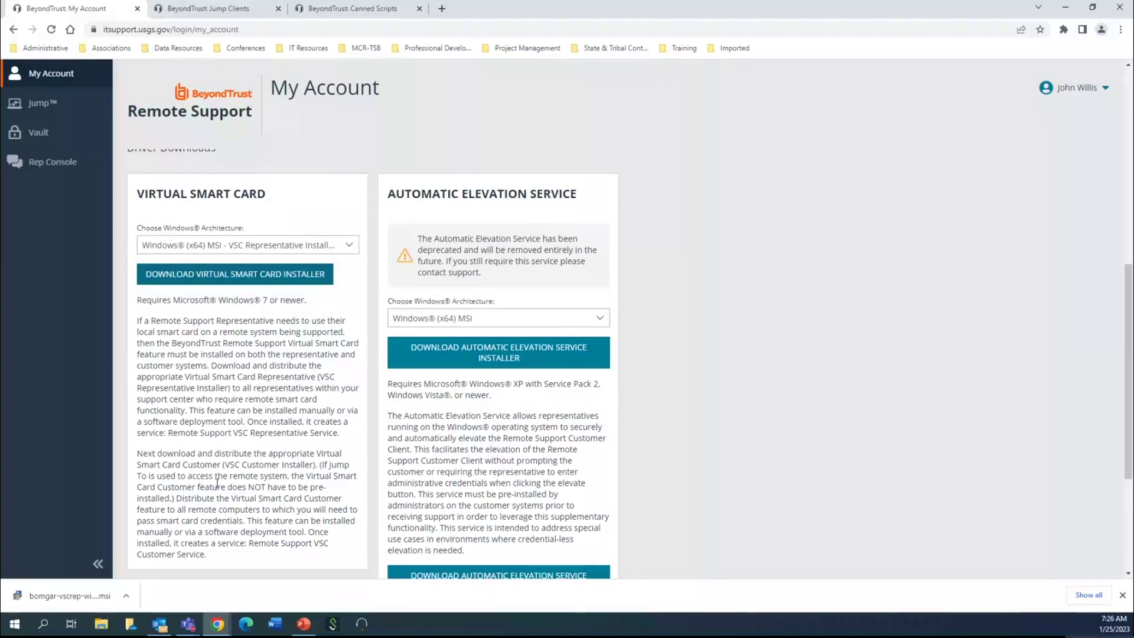
scroll(235, 459, "down", 1)
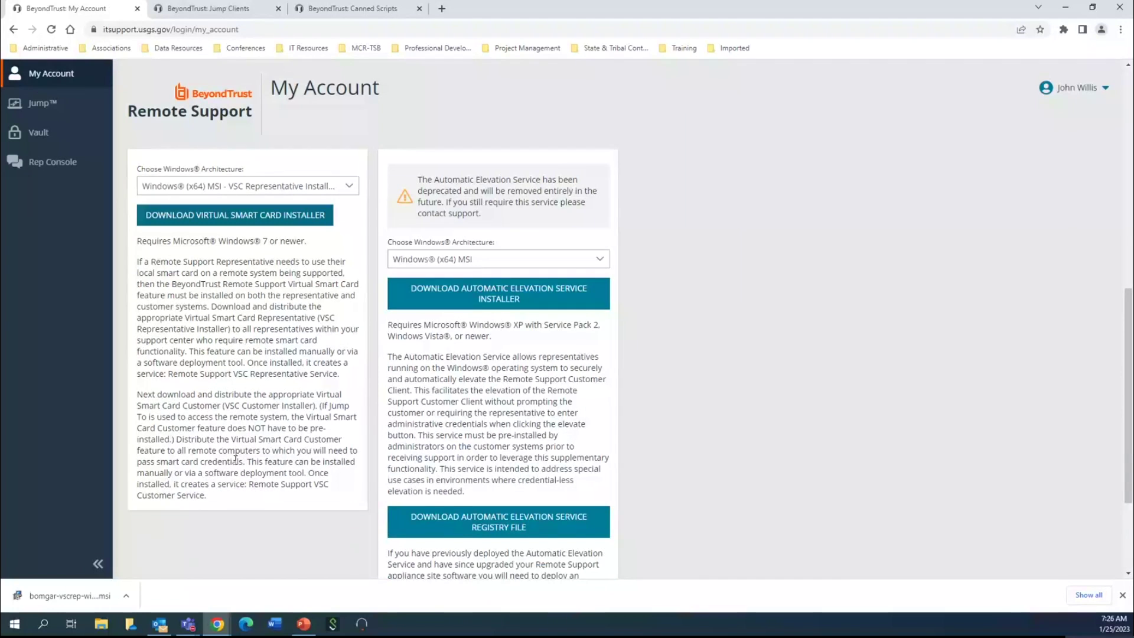
scroll(235, 459, "up", 2)
scroll(167, 501, "down", 1)
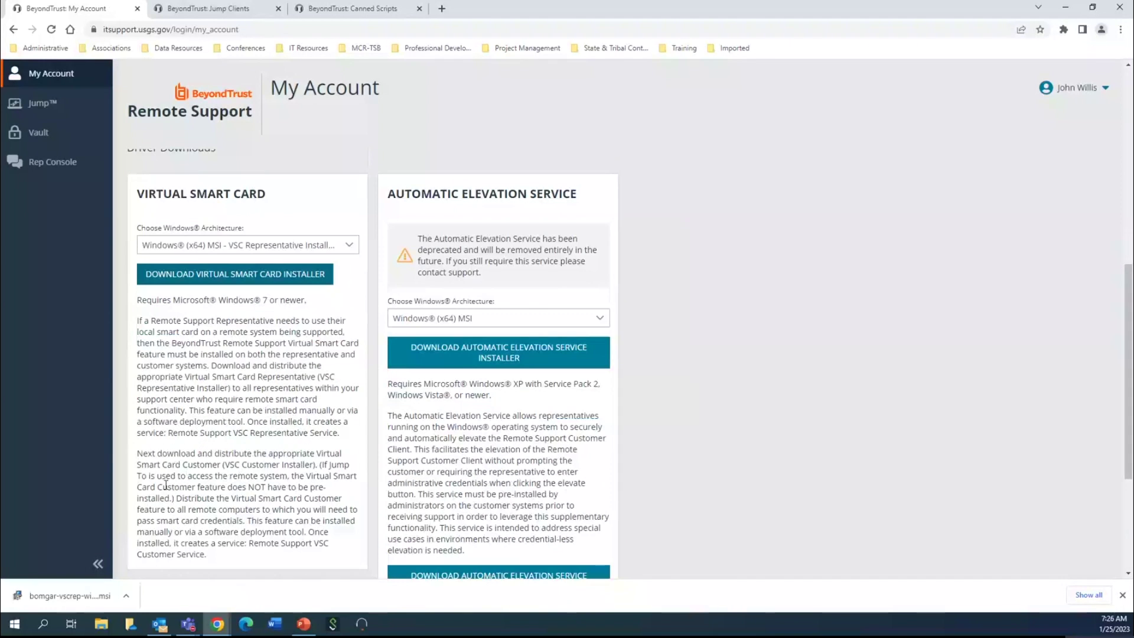
Search 'progr', confirm Virtual Smart Card Representative 1.2.5.3 in installed apps, then close Settings
left_click(15, 624)
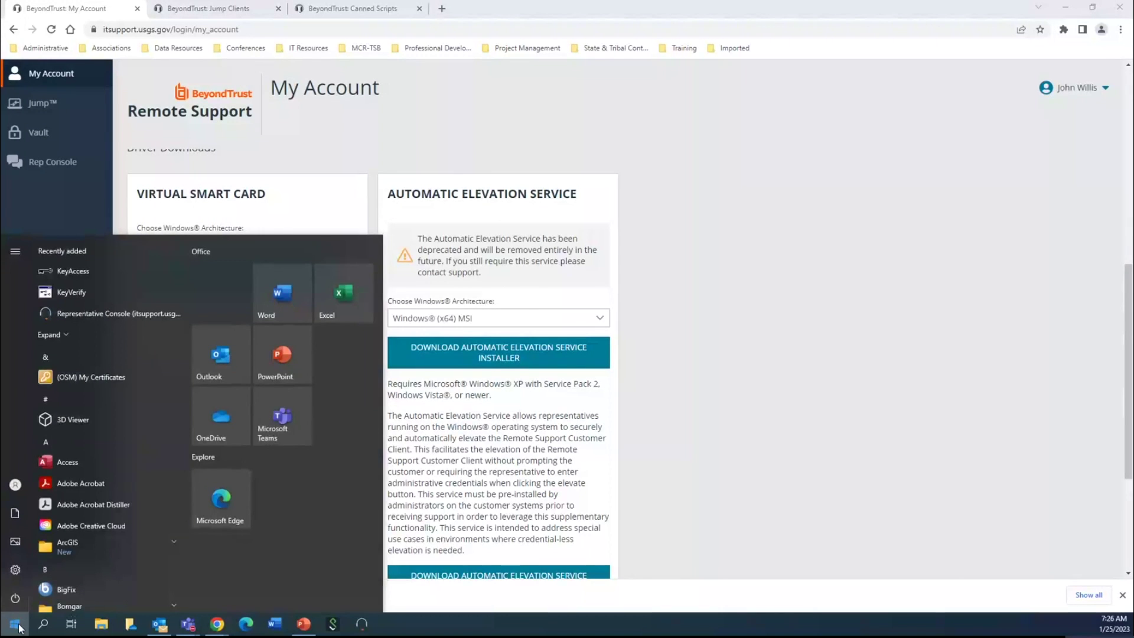
type("pro")
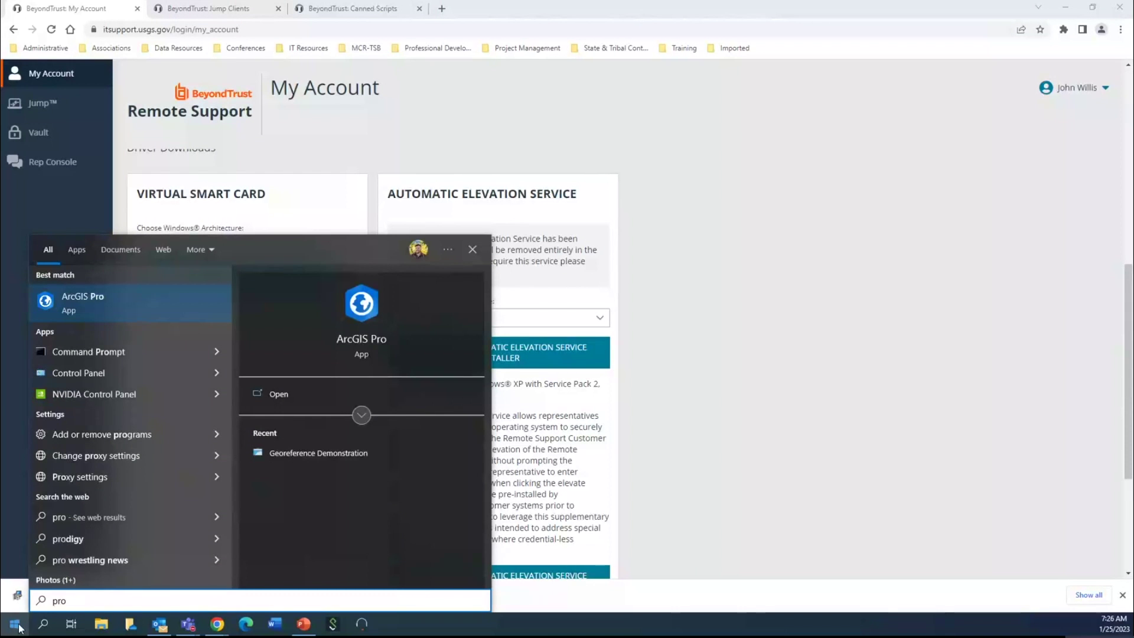
type("gr")
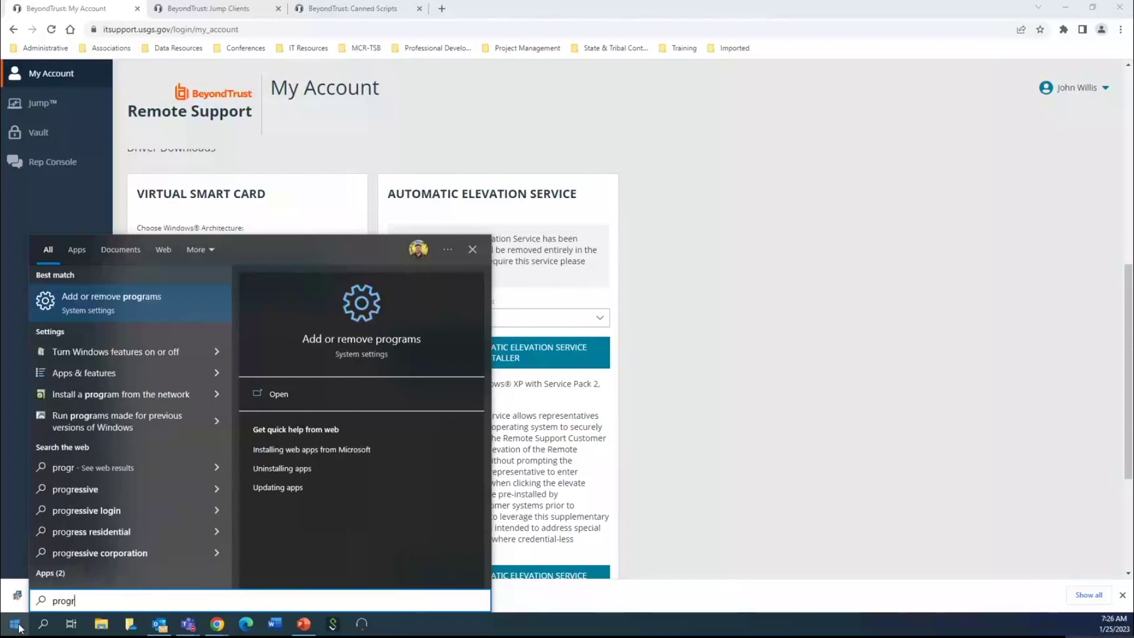
left_click(109, 307)
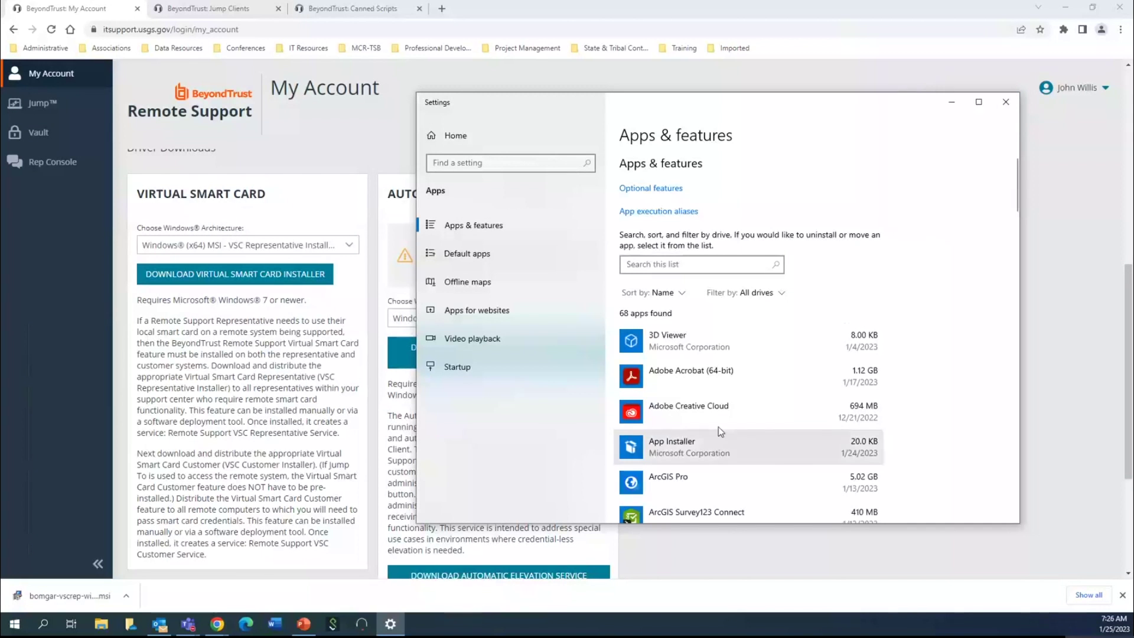
scroll(720, 425, "down", 3)
scroll(721, 423, "down", 2)
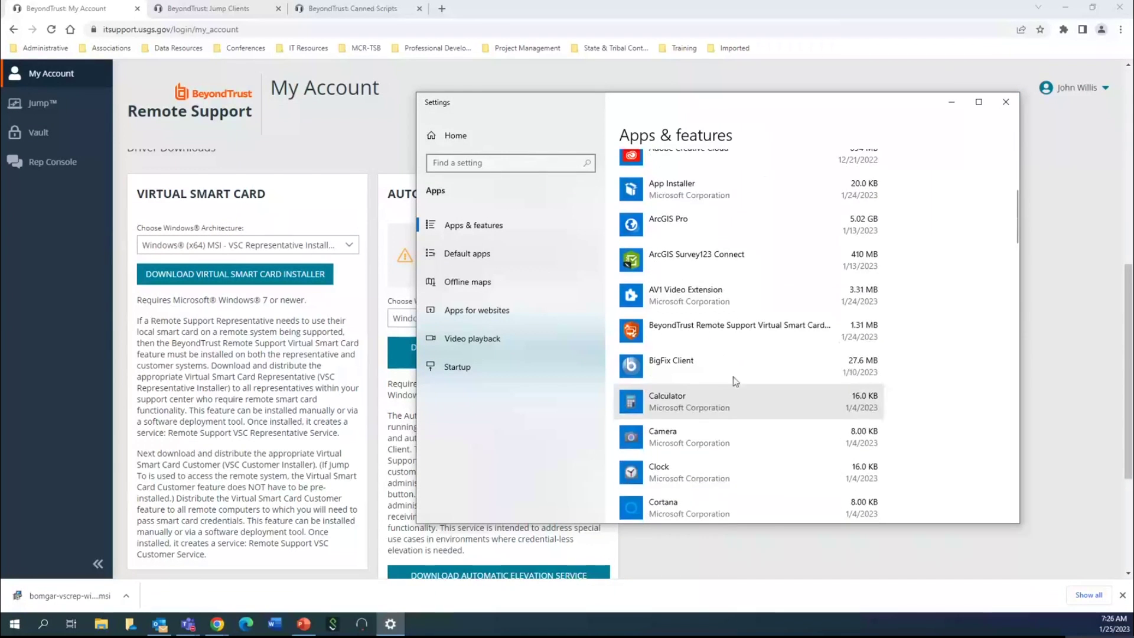
left_click(768, 328)
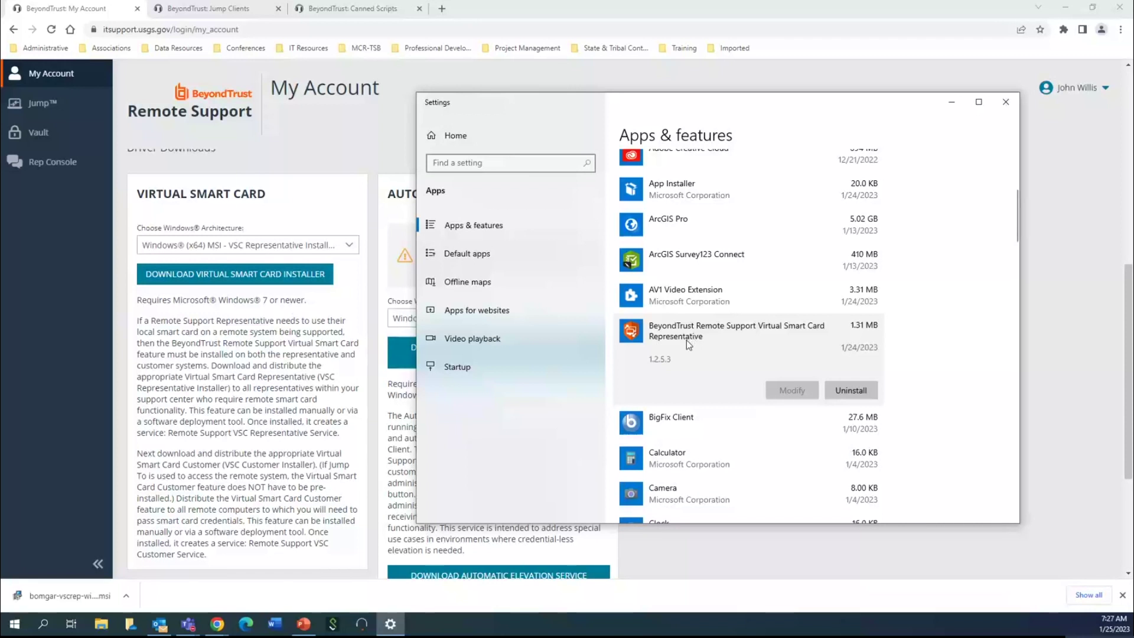
left_click(1018, 110)
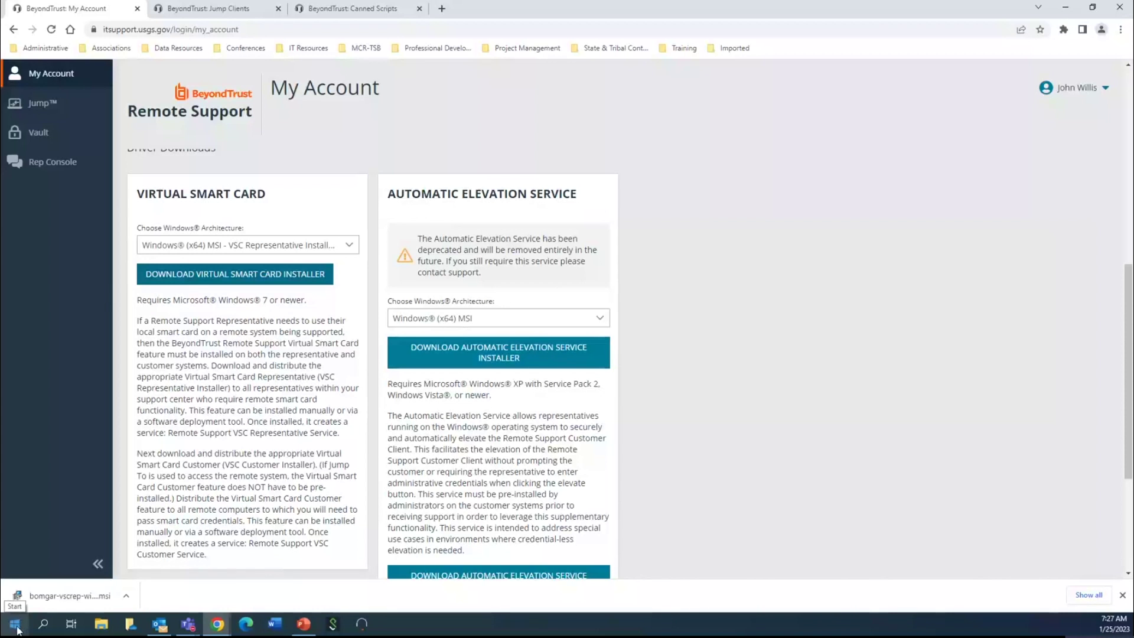
Scroll past the Automatic Elevation Service section and back up to the Representative Console options
scroll(648, 491, "down", 2)
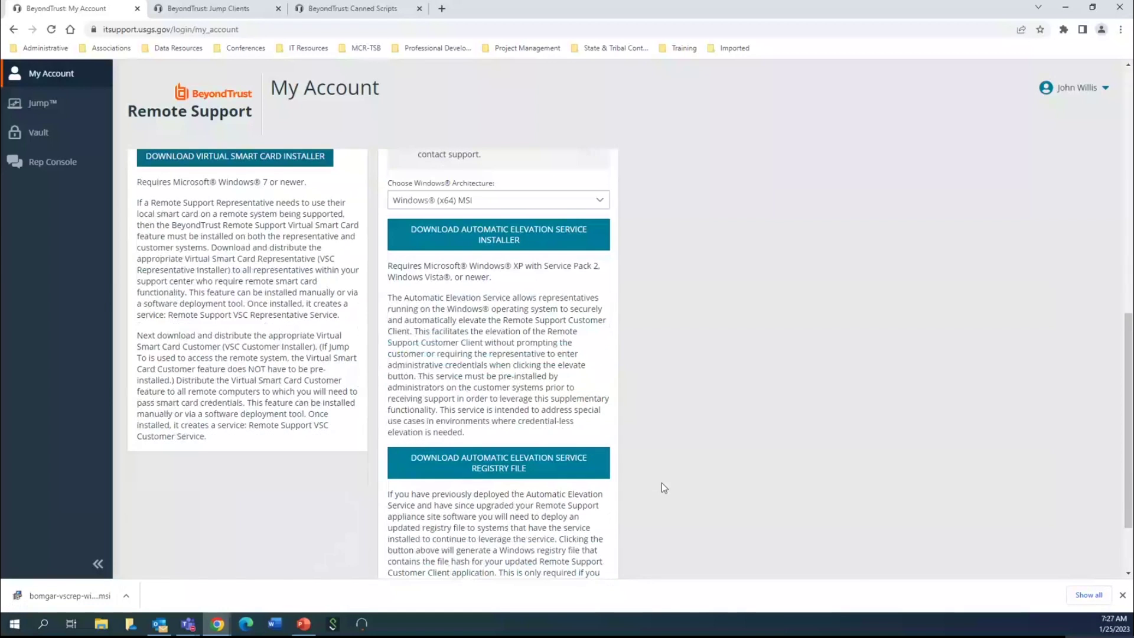
scroll(661, 488, "down", 2)
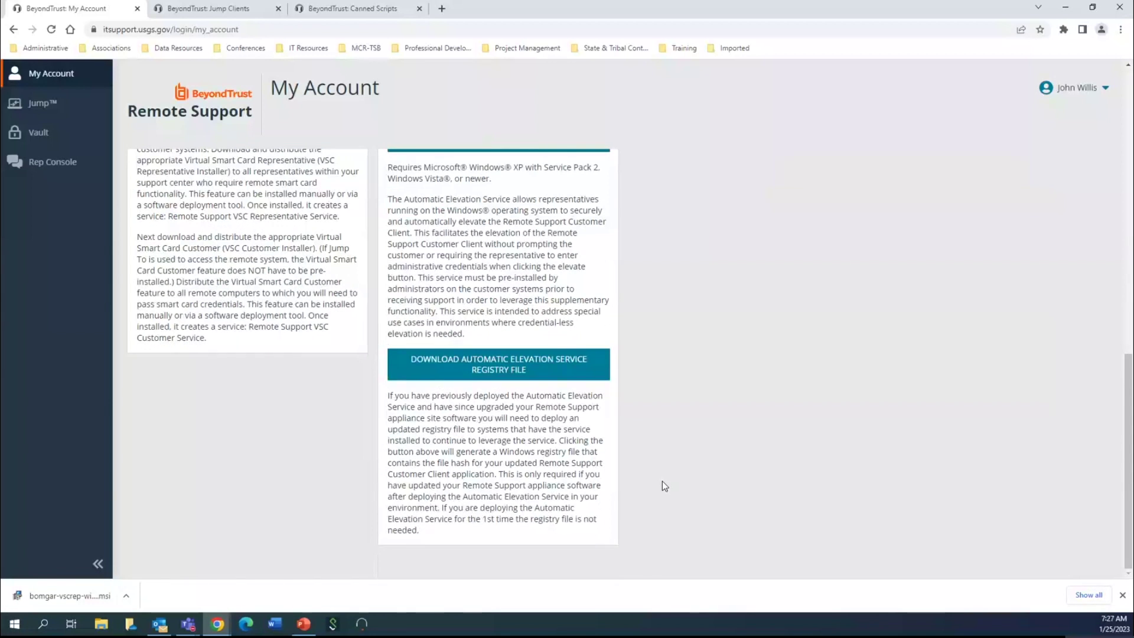
scroll(670, 473, "up", 2)
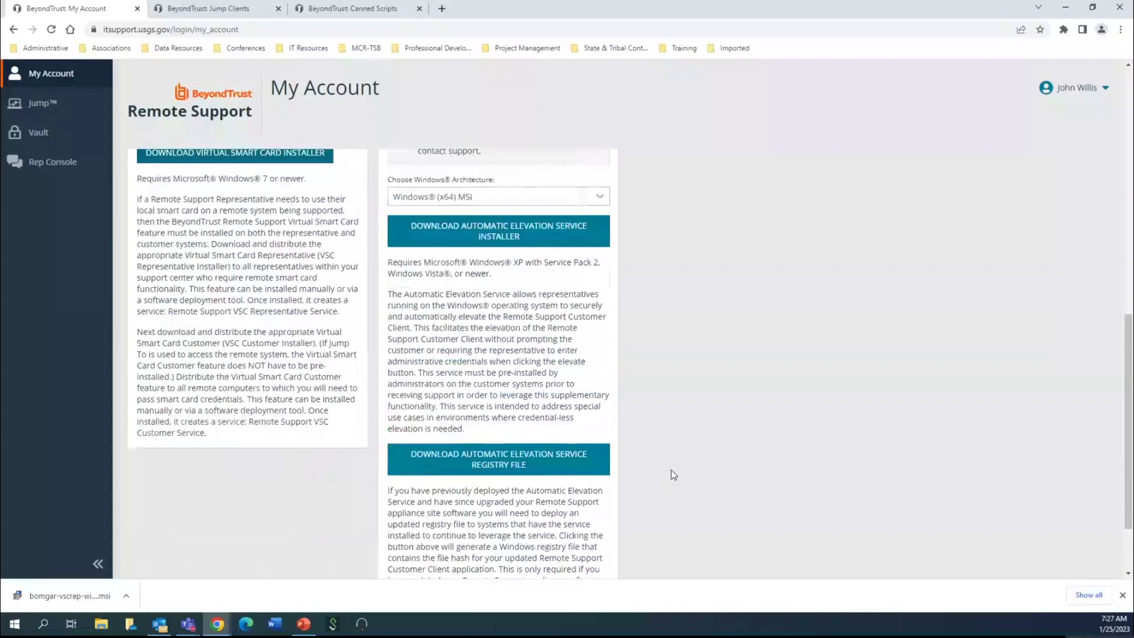
scroll(671, 469, "up", 10)
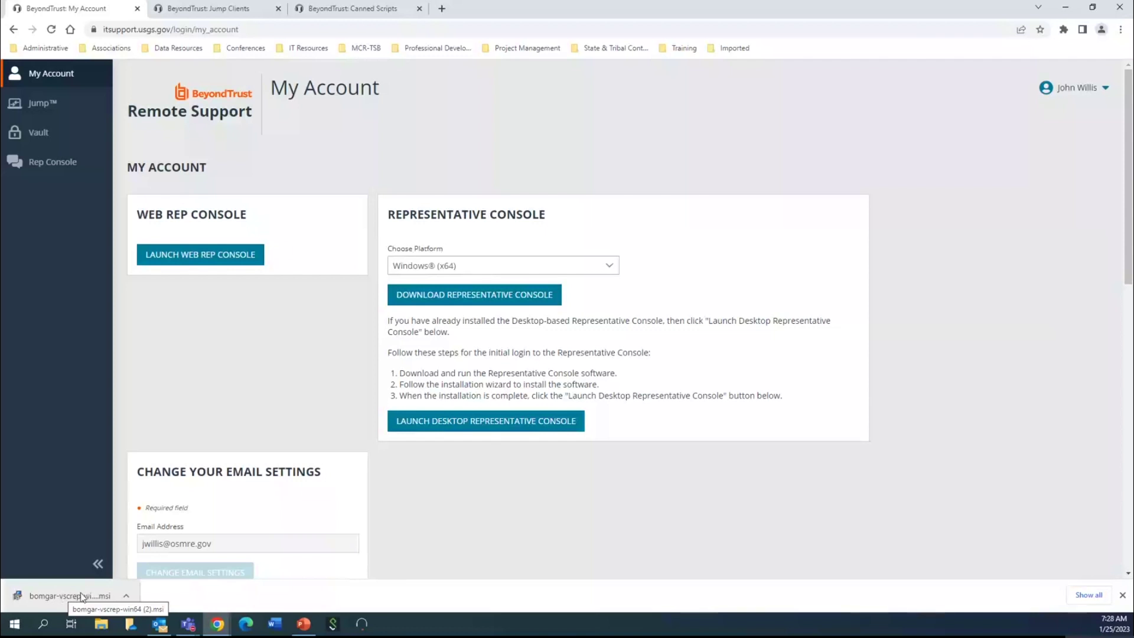
Launch the desktop Representative Console and accept its login agreement
left_click(363, 626)
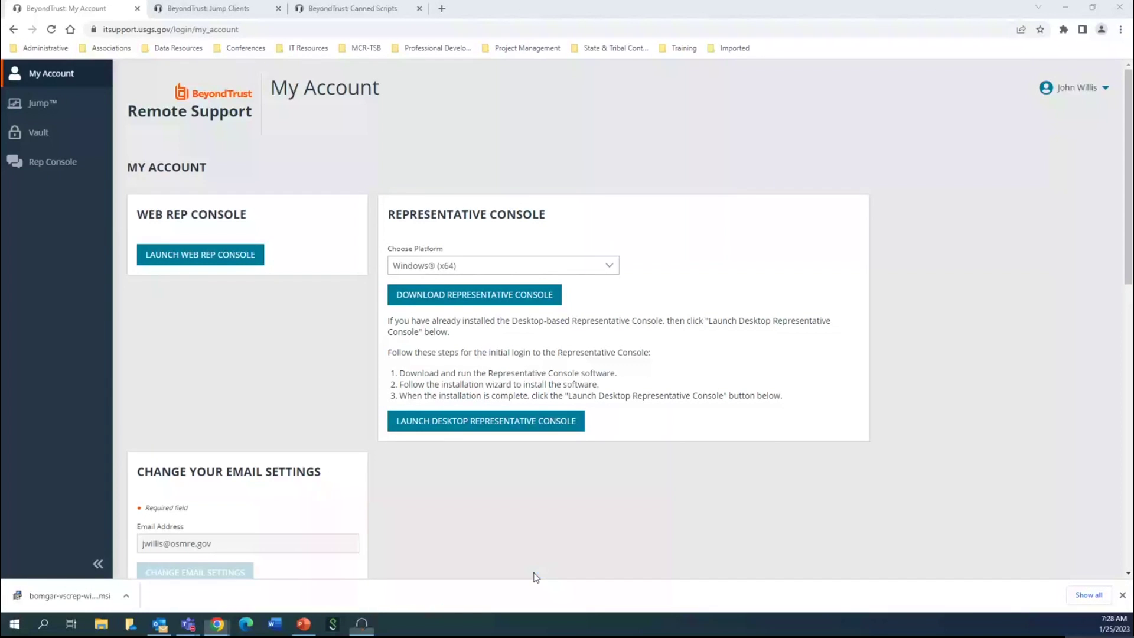
left_click_drag(604, 244, 602, 236)
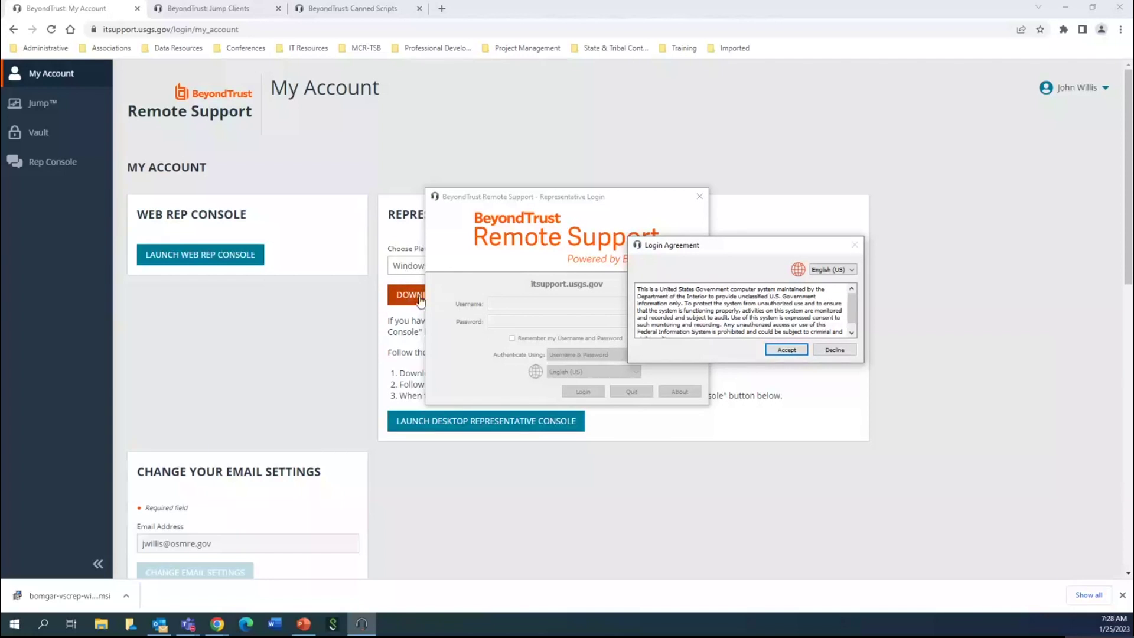
left_click(784, 350)
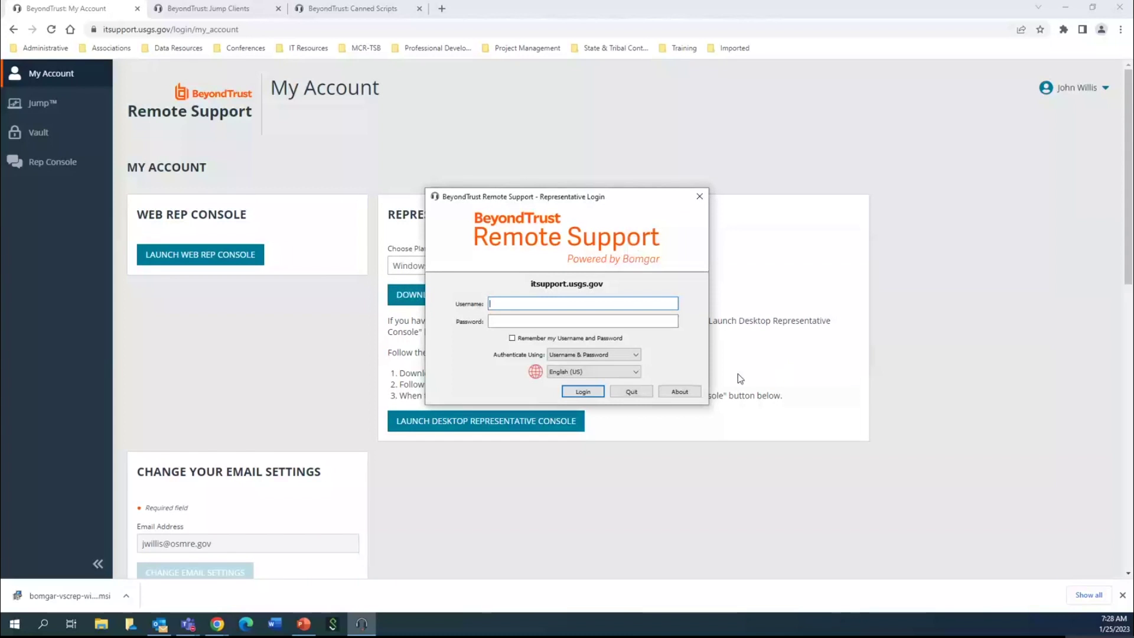
Dismiss the missing-credentials error and log in using SAML Credentials authentication
left_click(583, 391)
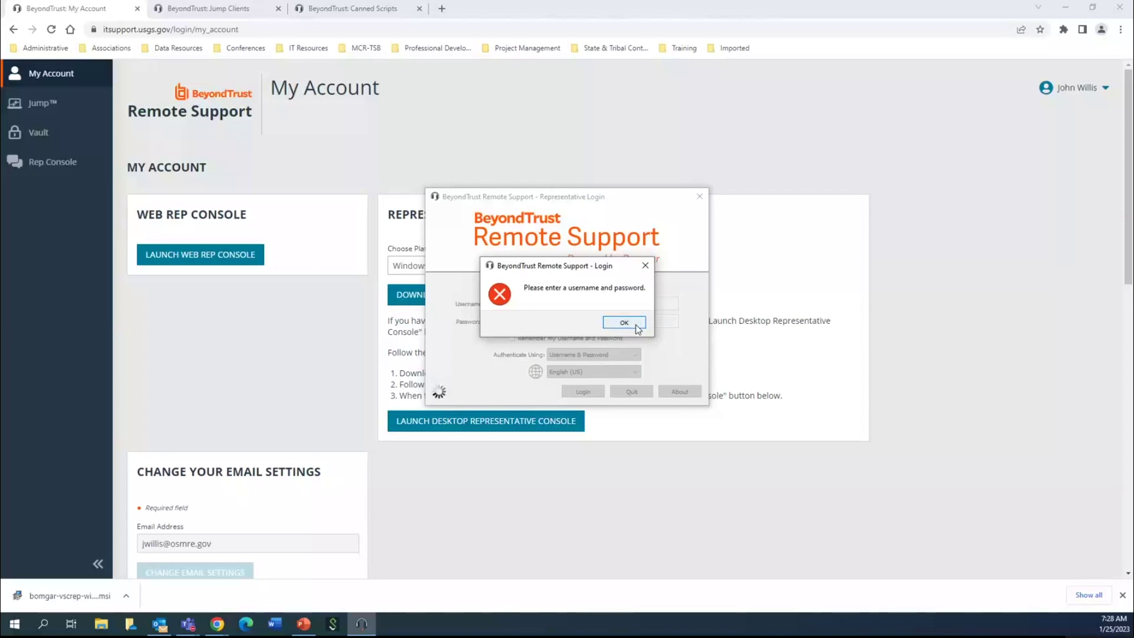
left_click(637, 329)
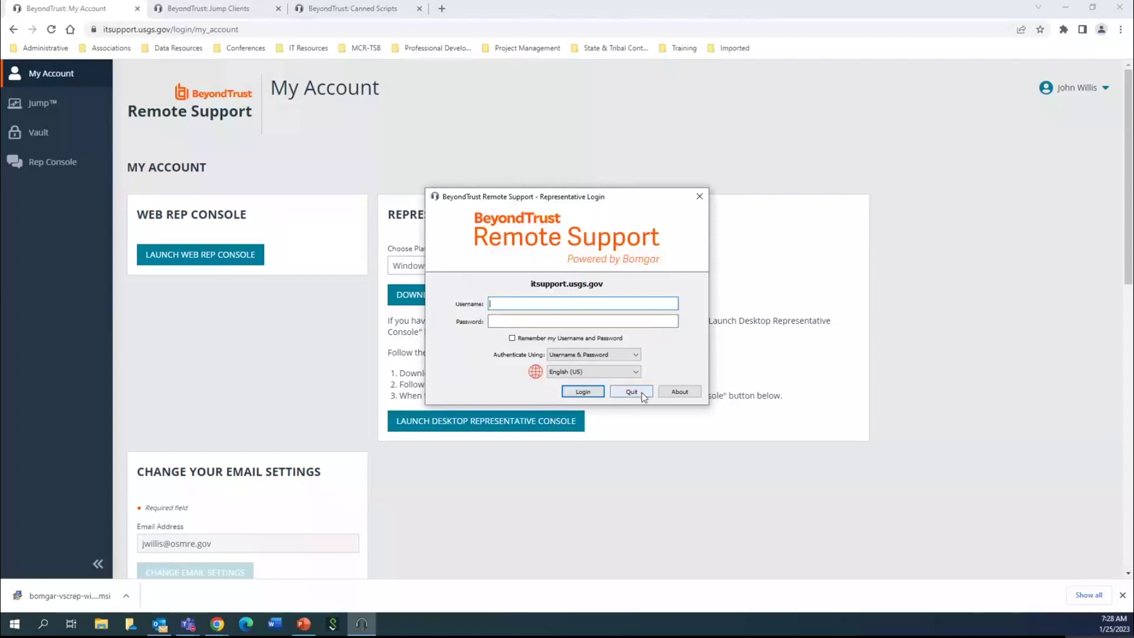
left_click(636, 356)
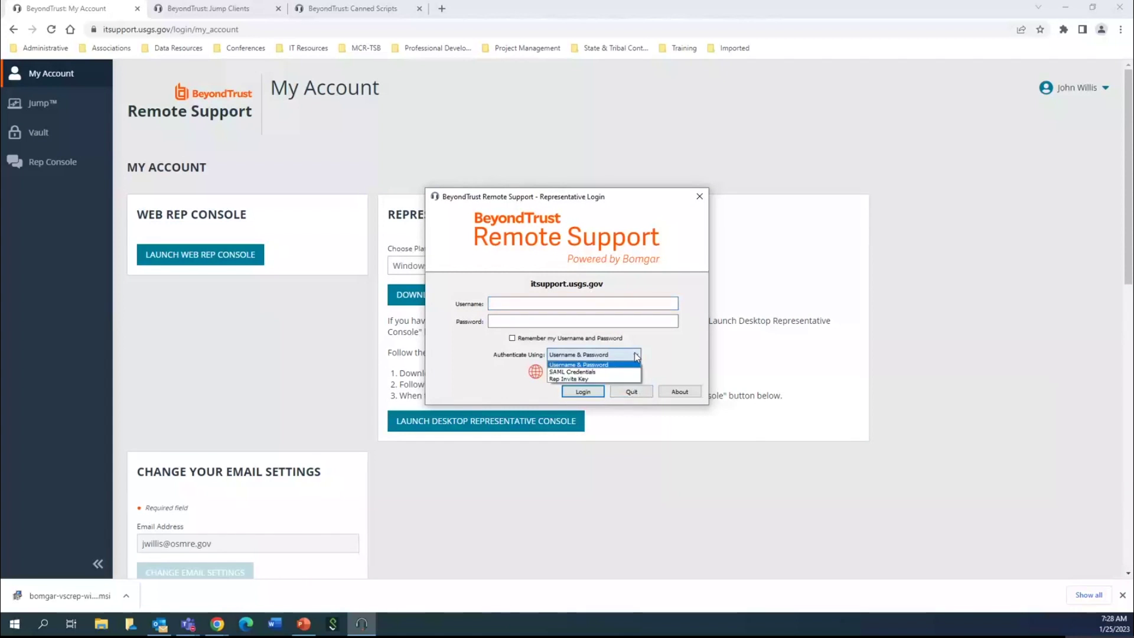
left_click(590, 372)
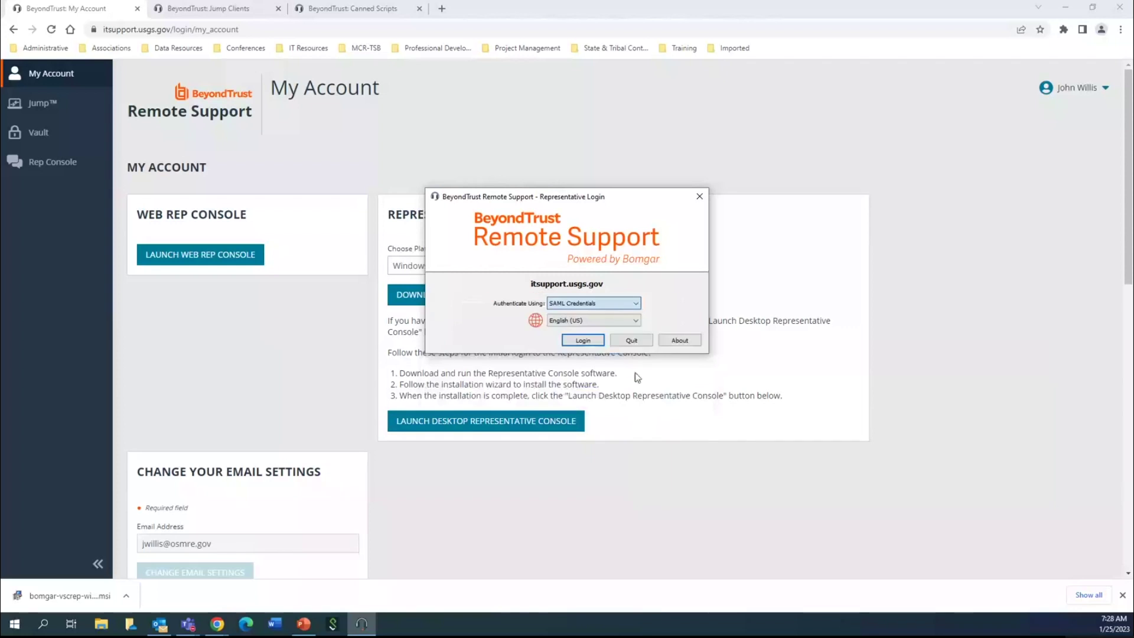
left_click(583, 340)
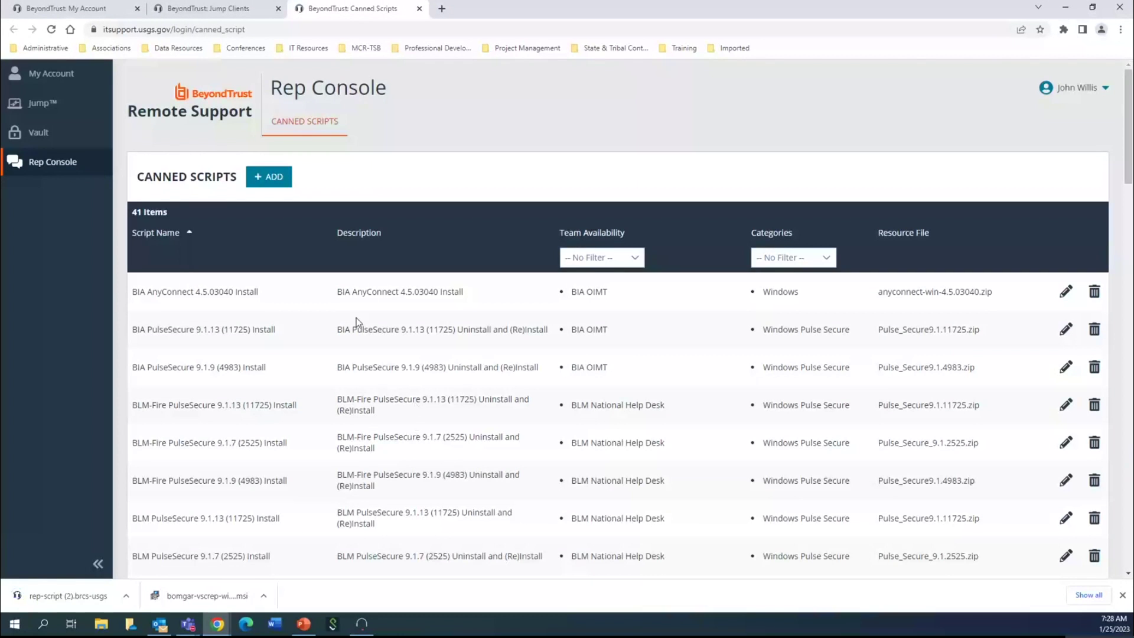
Open the downloaded rep-script file from Chrome's download bar to launch the console
left_click(70, 595)
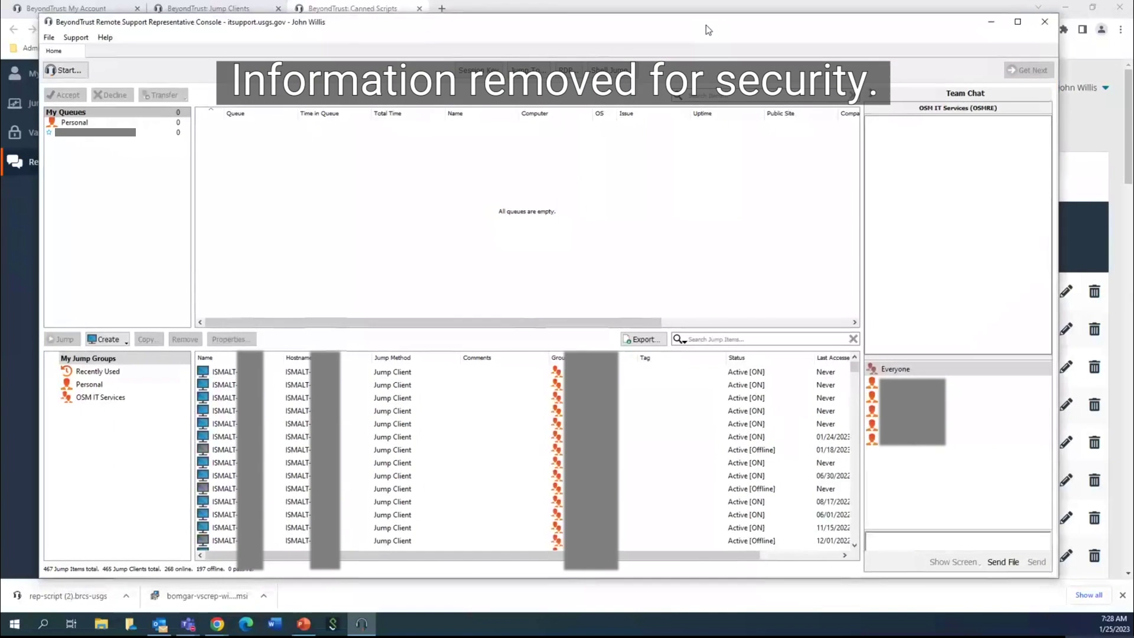
Nudge the Representative Console window up and maximize it to full screen
left_click_drag(706, 25, 704, 9)
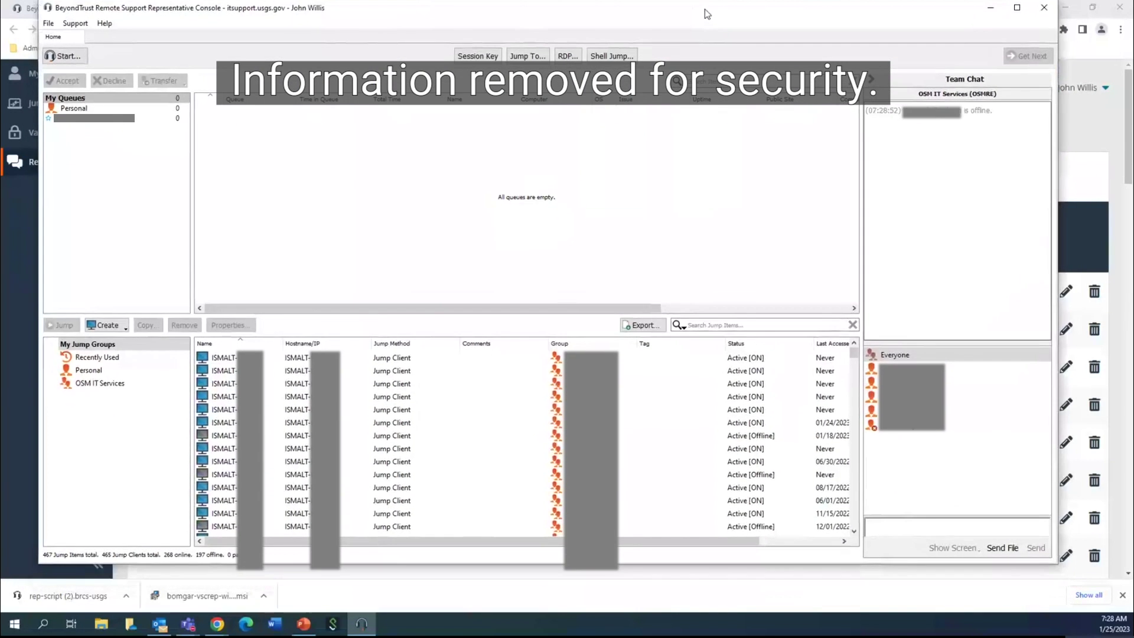
double_click(689, 8)
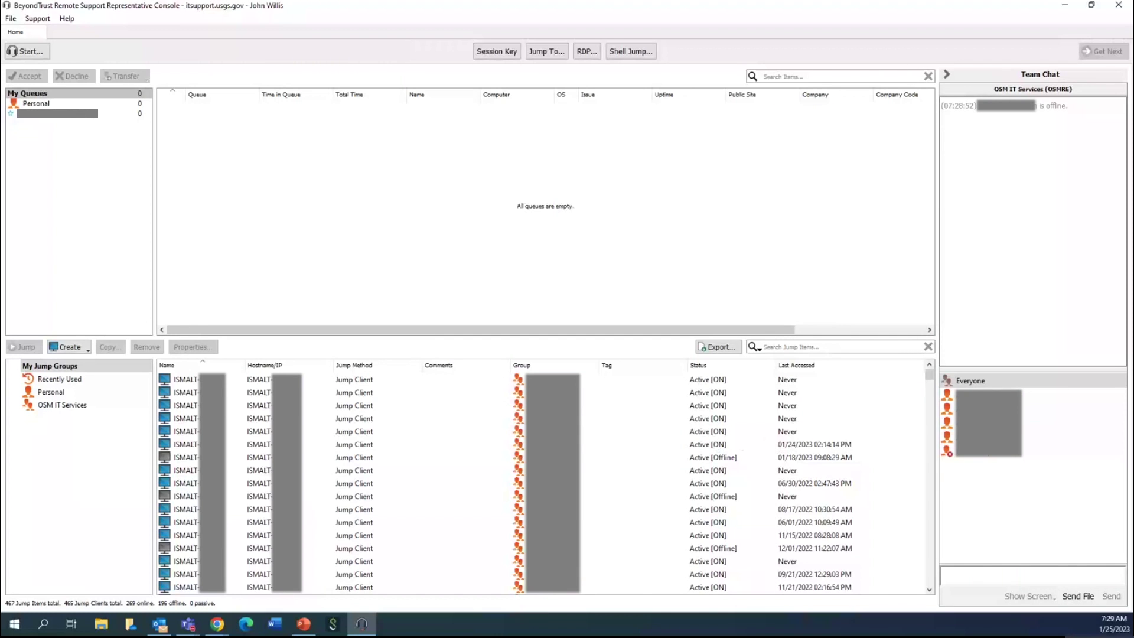
Select an active jump client to show its details pane, opening and dismissing its actions menu
left_click(365, 446)
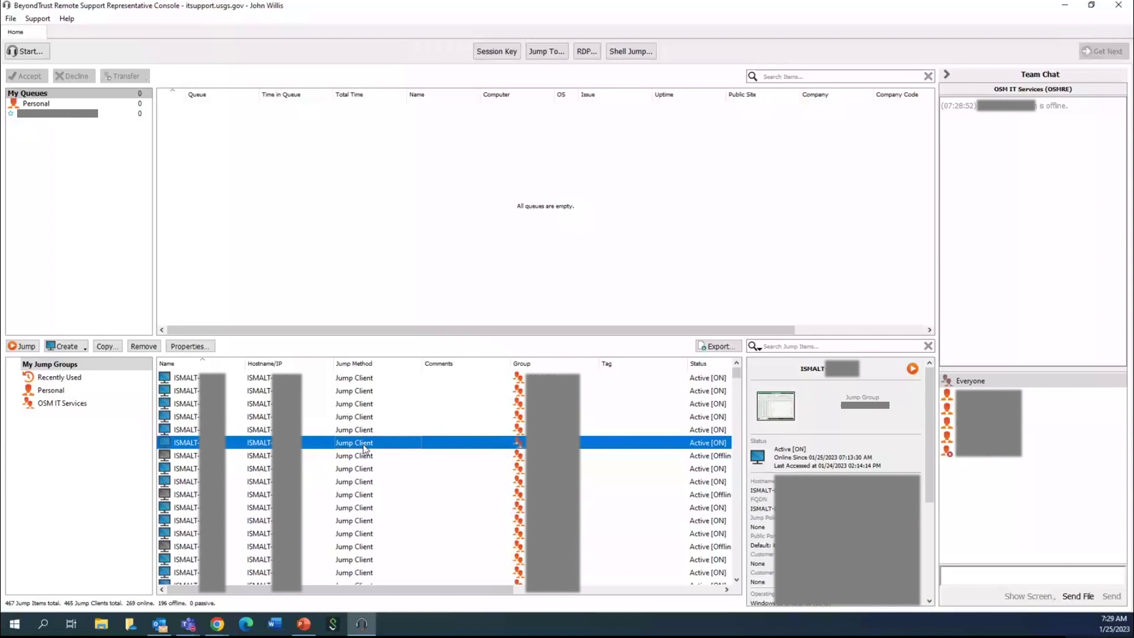
right_click(364, 449)
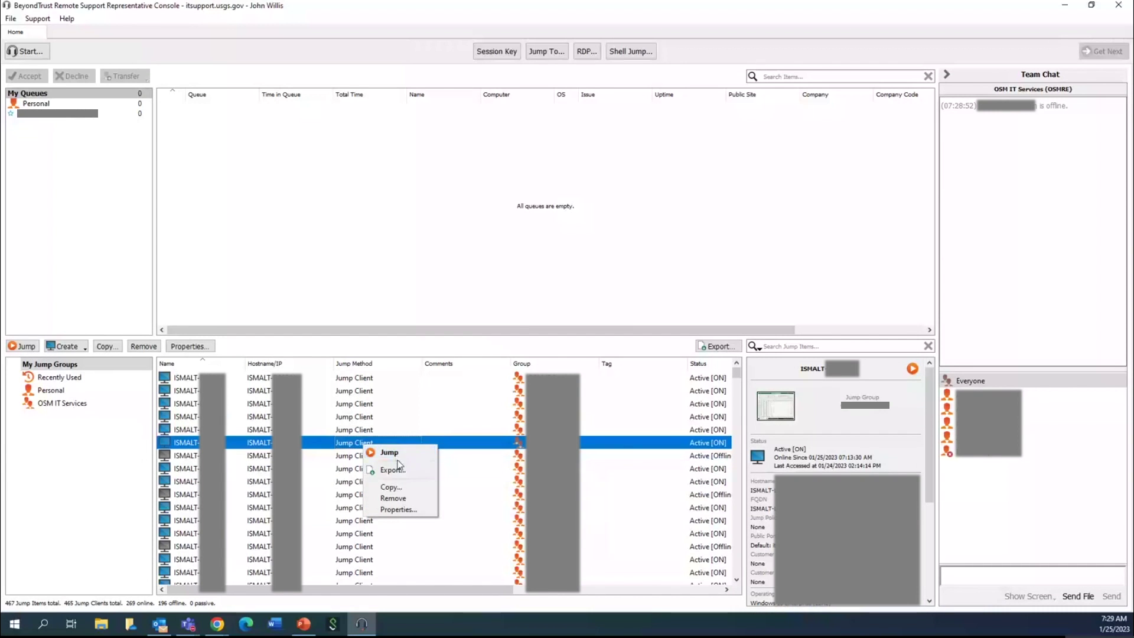
left_click(328, 428)
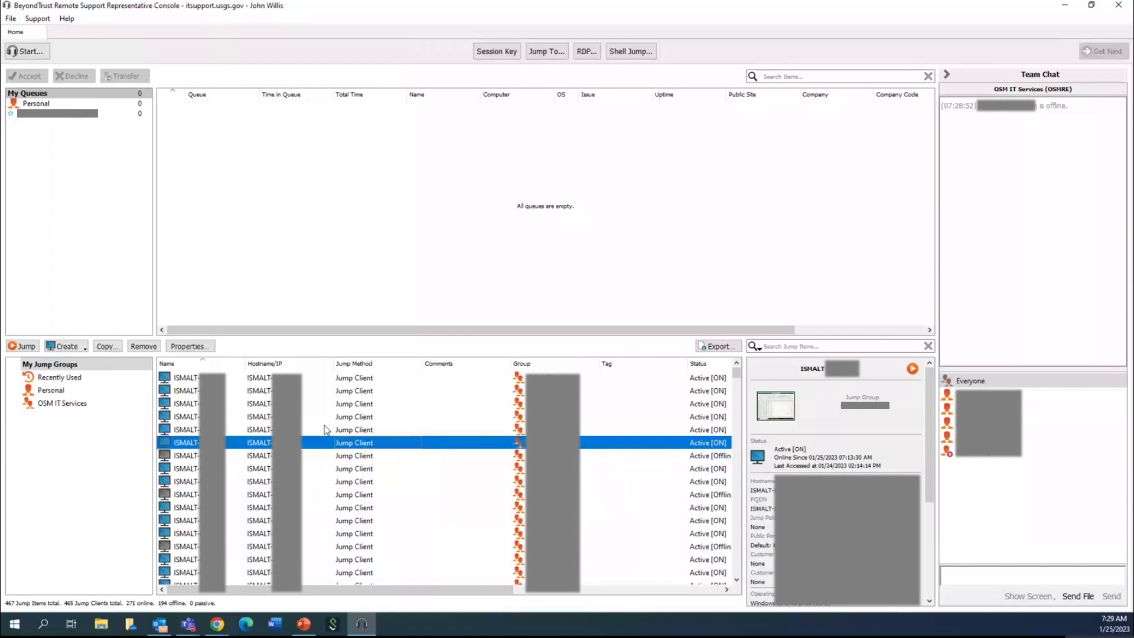